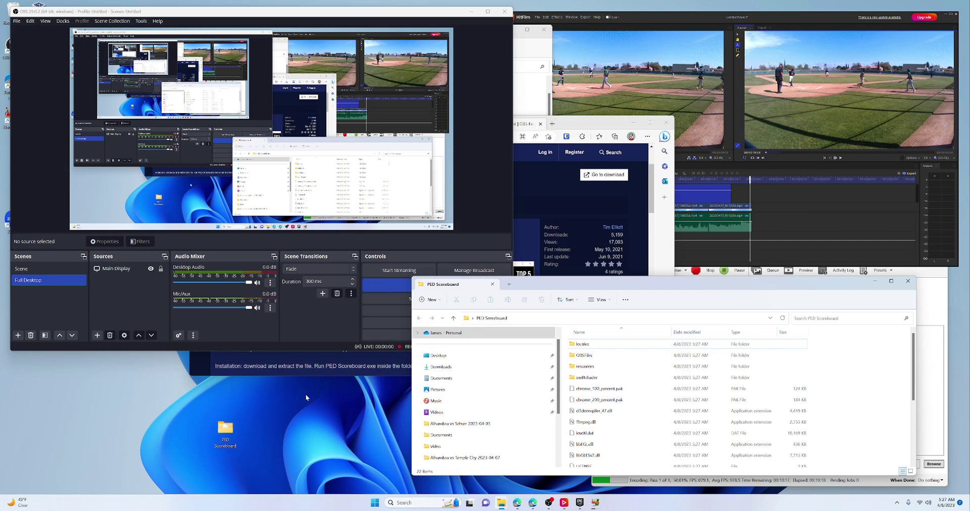
- Launch PED Scoreboard.exe from its folder and expand the SmartScreen warning with More info
{"action": "left_click", "coordinate": [558, 212]}
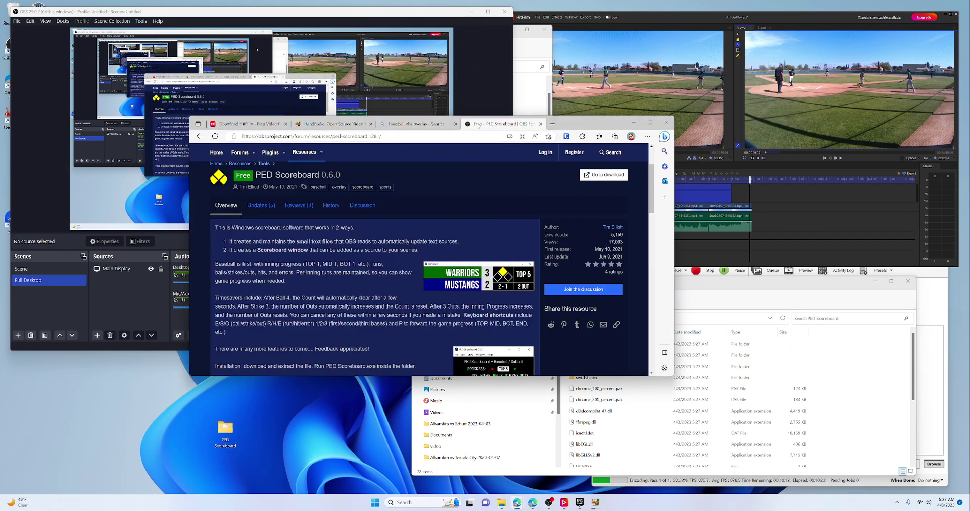
{"action": "double_click", "coordinate": [230, 429]}
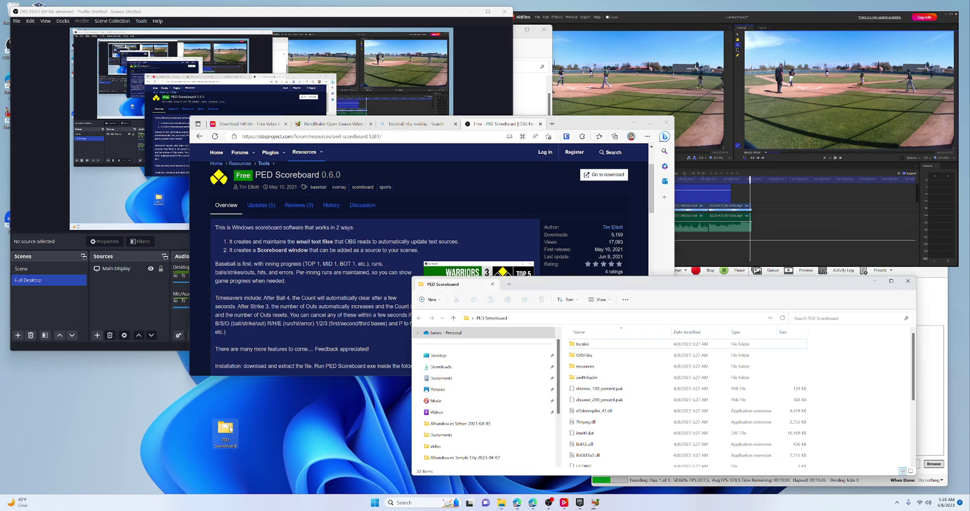
{"action": "scroll", "coordinate": [603, 384], "scroll_direction": "down", "scroll_amount": 3}
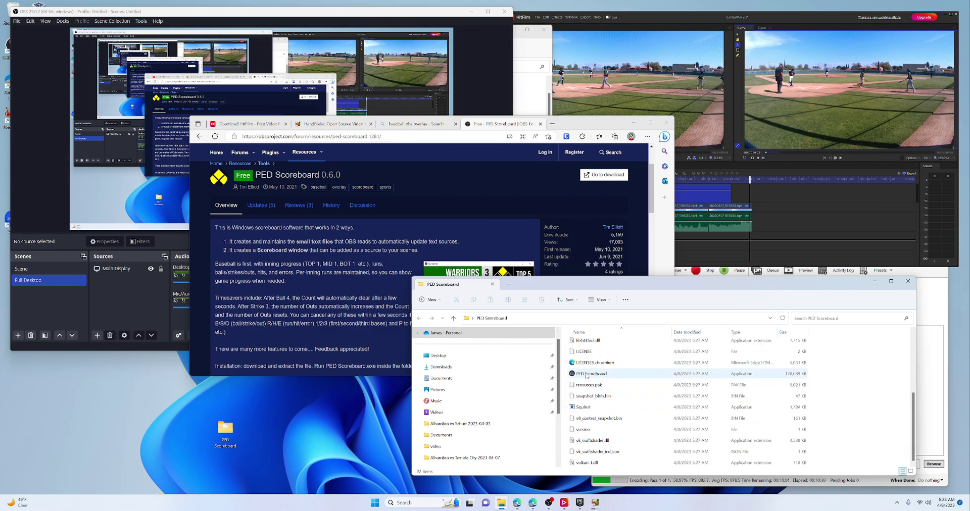
{"action": "double_click", "coordinate": [586, 376]}
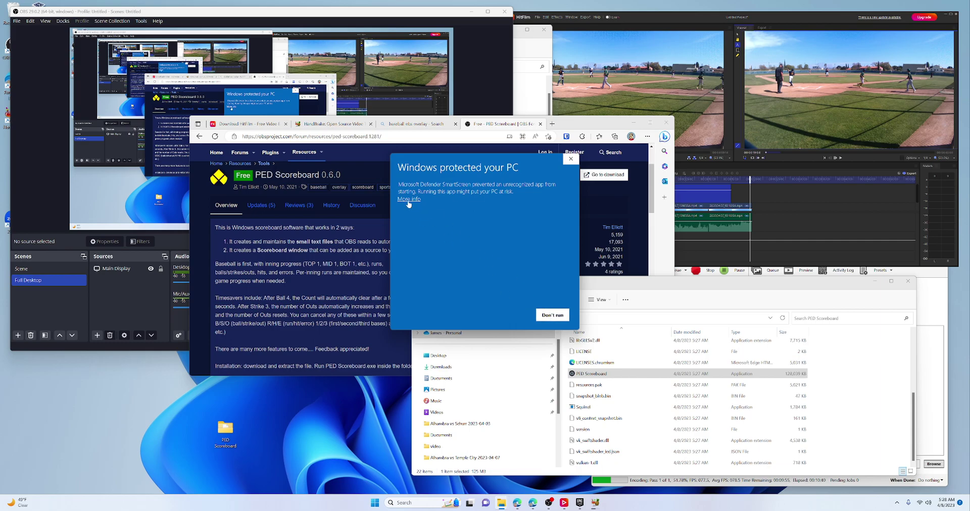
{"action": "left_click", "coordinate": [408, 199]}
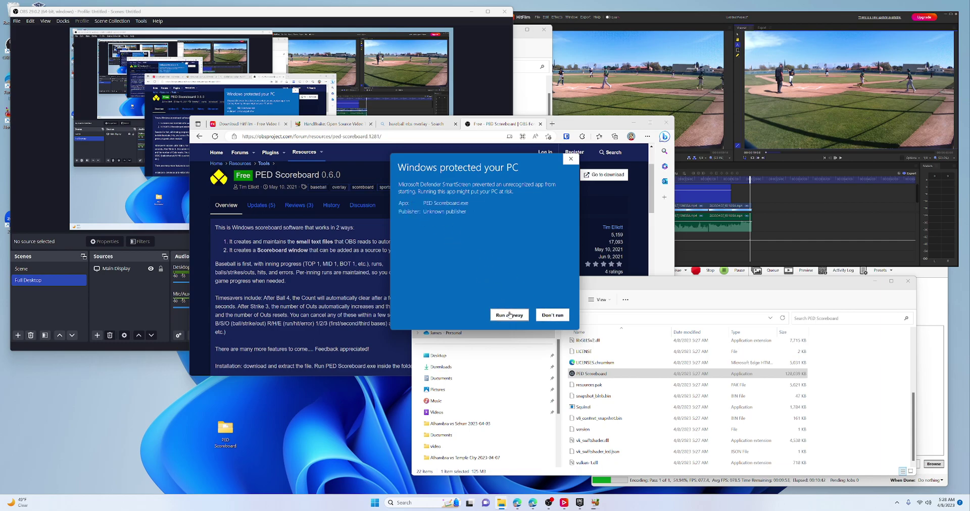
- Run PED Scoreboard anyway and move the scoreboard display off the control panel
{"action": "left_click", "coordinate": [510, 314]}
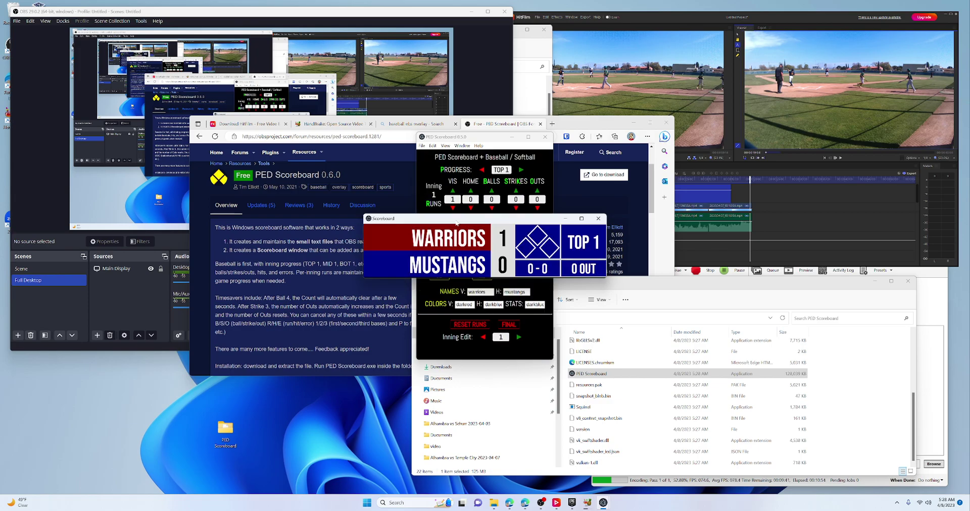
{"action": "left_click_drag", "start_coordinate": [458, 222], "coordinate": [340, 314]}
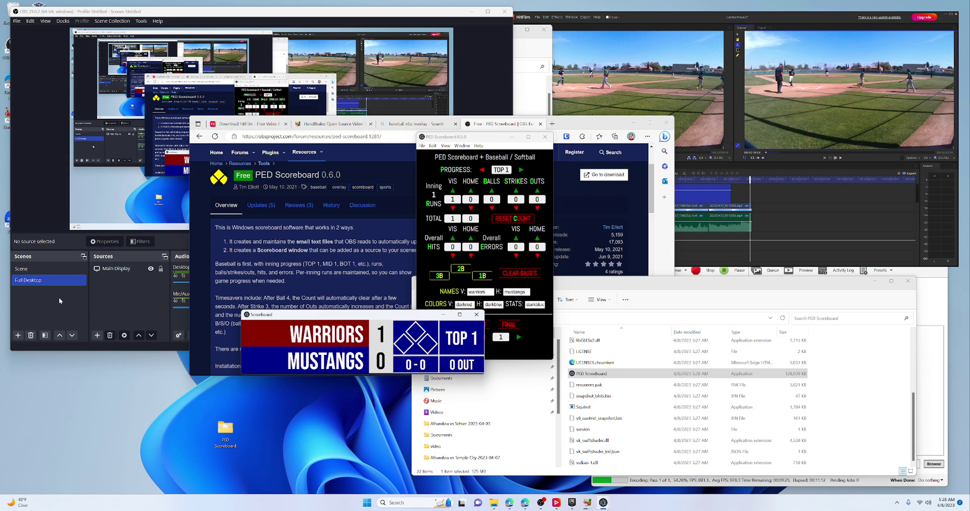
- Add a Window Capture source named 'Scoreboard' that captures the PED Scoreboard display window
{"action": "left_click", "coordinate": [113, 292]}
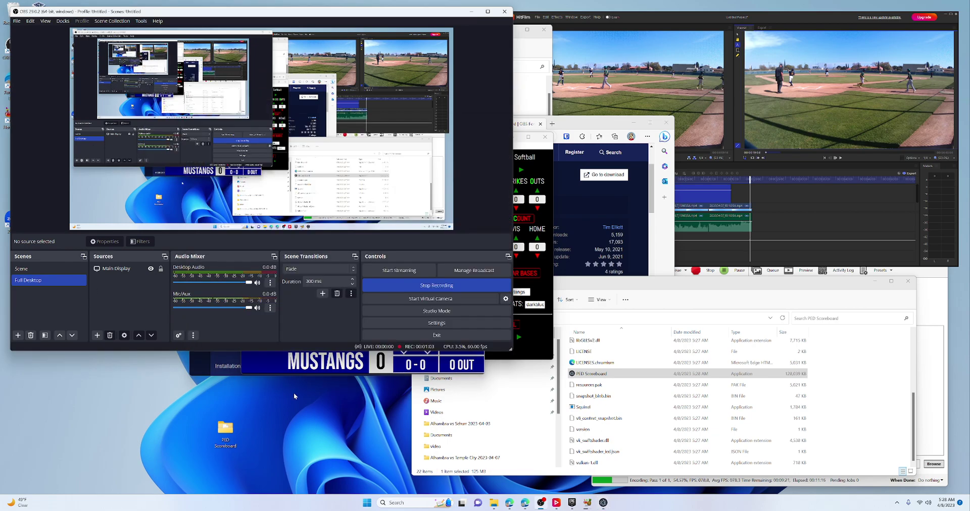
{"action": "left_click", "coordinate": [276, 367]}
{"action": "left_click_drag", "start_coordinate": [292, 319], "coordinate": [146, 361]}
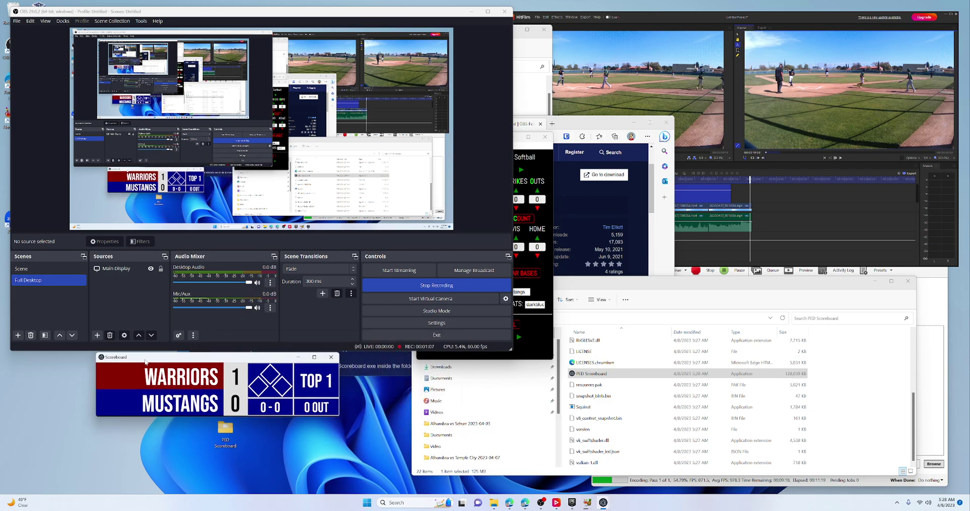
{"action": "left_click", "coordinate": [97, 336]}
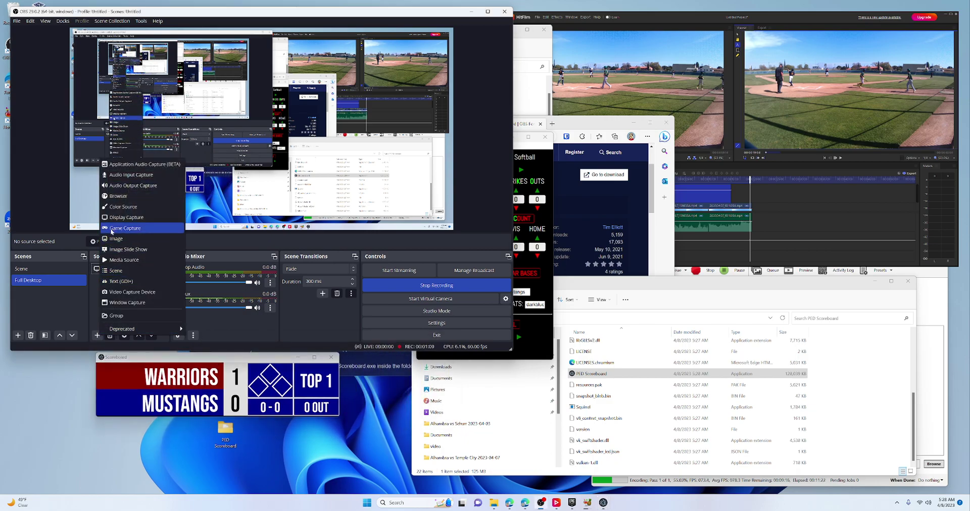
{"action": "left_click", "coordinate": [121, 303]}
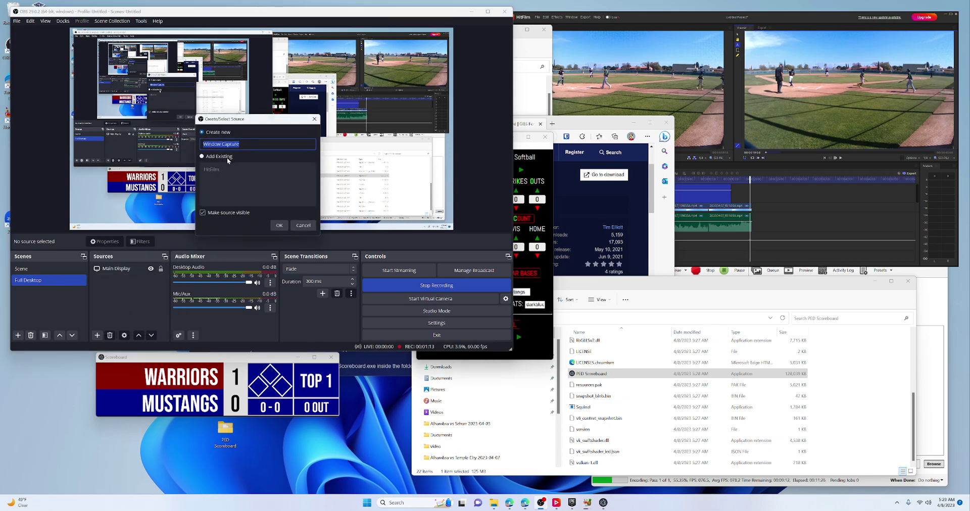
{"action": "type", "text": "Scoreboard"}
{"action": "left_click", "coordinate": [277, 225]}
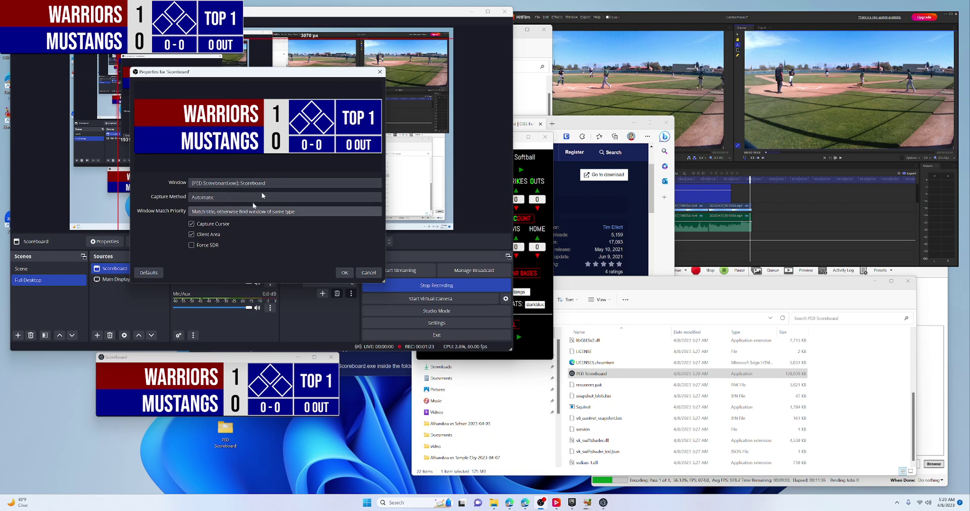
{"action": "left_click", "coordinate": [345, 274]}
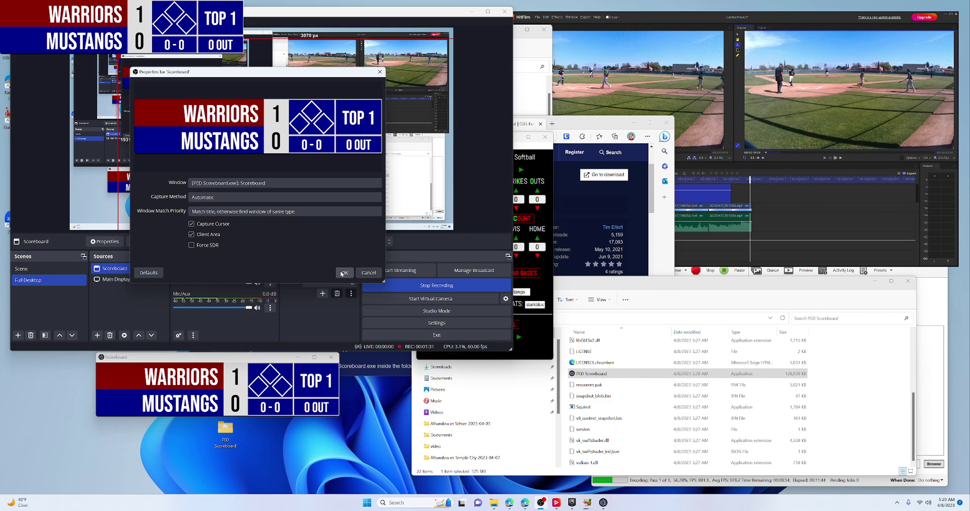
- Accept the Scoreboard capture settings and drag the overlay to the lower left of the preview
{"action": "left_click", "coordinate": [342, 273]}
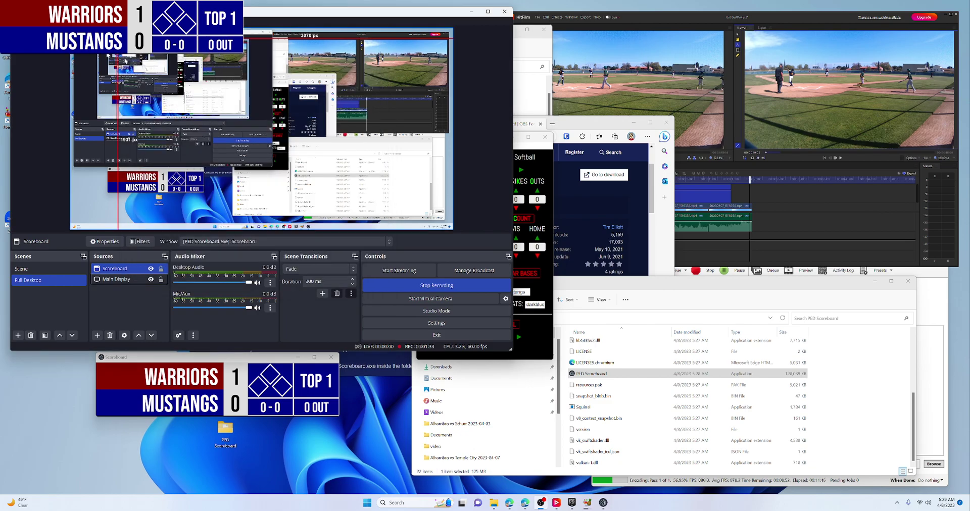
{"action": "left_click_drag", "start_coordinate": [130, 45], "coordinate": [122, 207]}
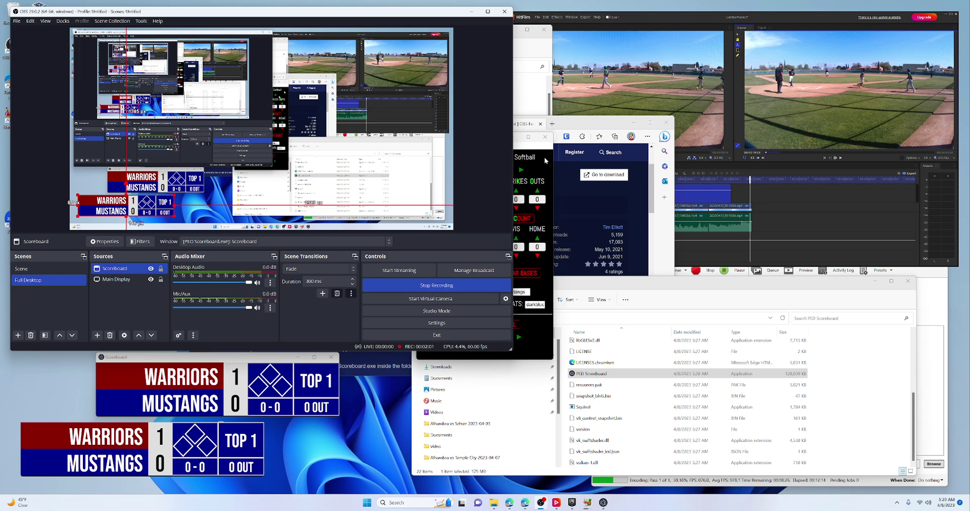
- Reposition the control panel and rename the visitor team from Warriors to 'Temple City'
{"action": "left_click", "coordinate": [518, 141]}
{"action": "double_click", "coordinate": [492, 141]}
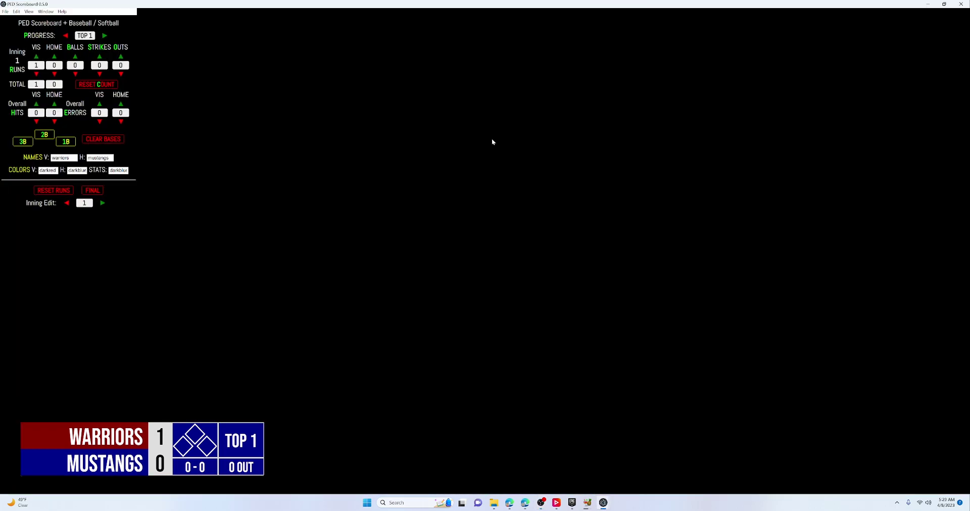
{"action": "left_click", "coordinate": [944, 4]}
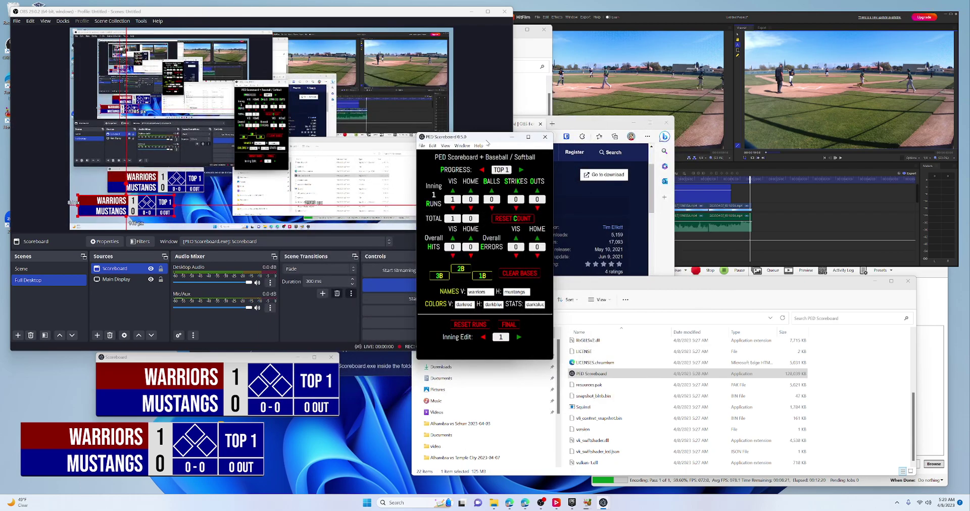
{"action": "left_click_drag", "start_coordinate": [487, 141], "coordinate": [420, 121]}
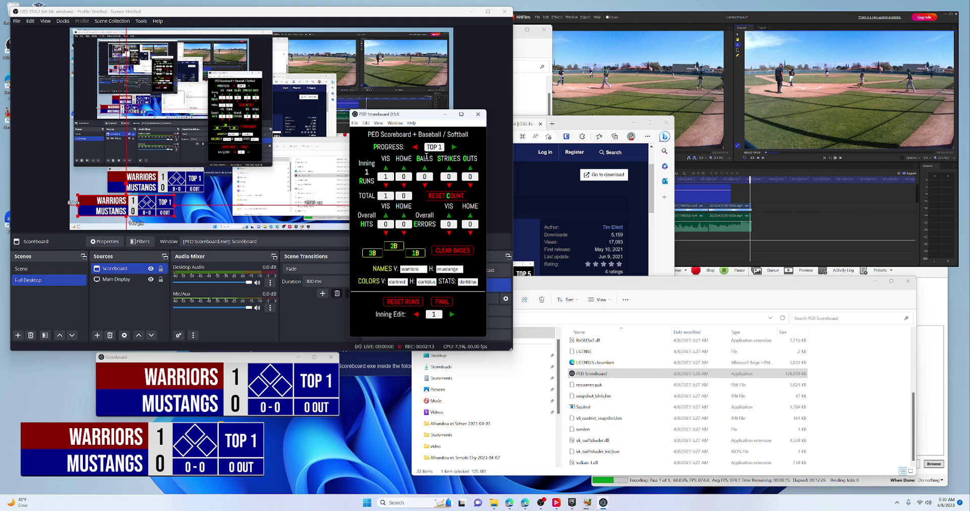
{"action": "left_click_drag", "start_coordinate": [427, 269], "coordinate": [394, 265]}
{"action": "type", "text": "Temple C"}
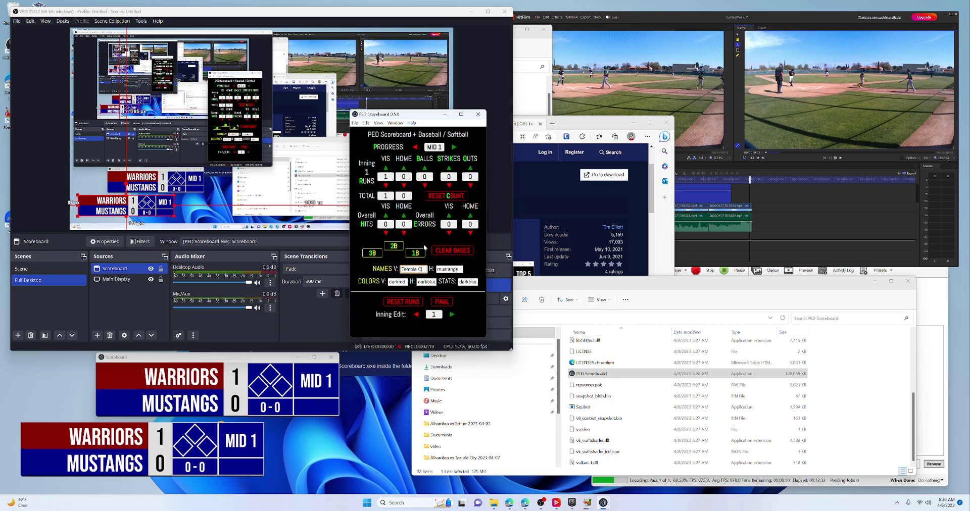
{"action": "type", "text": "id"}
{"action": "key", "text": "BackSpace"}
- Rename the home team to 'Alhambra' and change the visitor colour from darkred to darkgreen
{"action": "left_click_drag", "start_coordinate": [462, 268], "coordinate": [414, 269]}
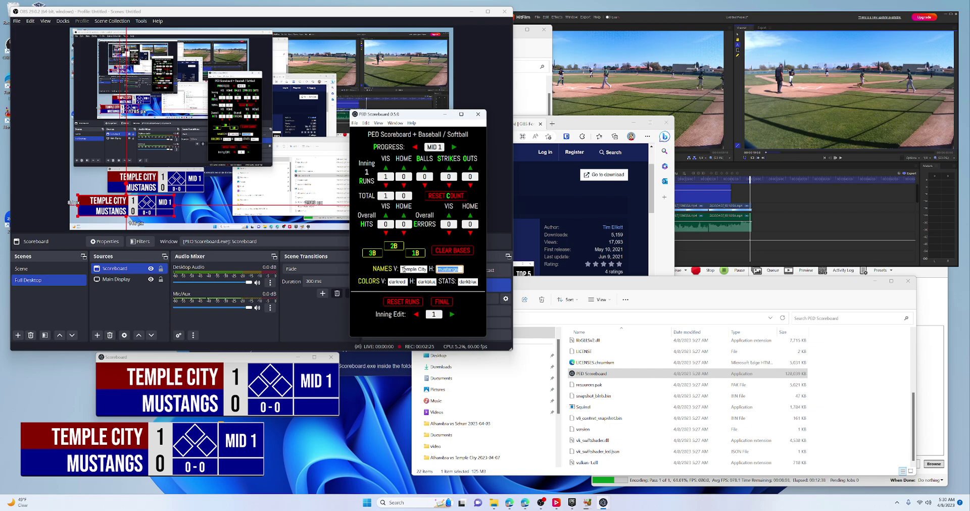
{"action": "type", "text": "Alhambra"}
{"action": "left_click", "coordinate": [408, 282]}
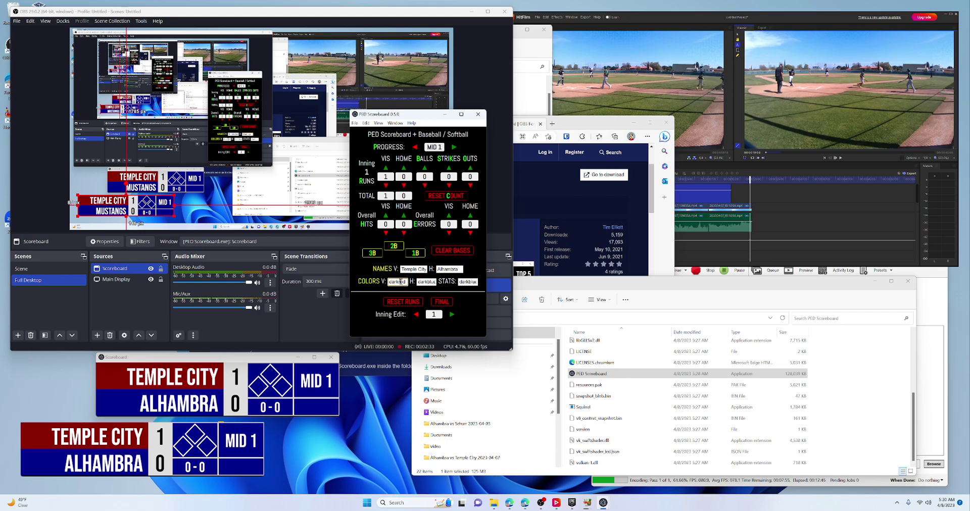
{"action": "double_click", "coordinate": [397, 282]}
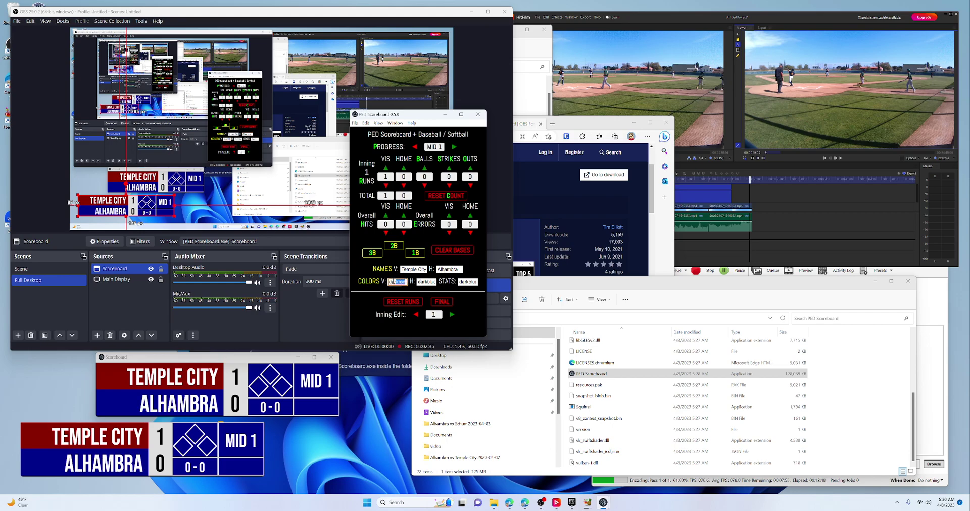
{"action": "type", "text": "da"}
{"action": "type", "text": "rkgreen"}
- Apply the dark green visitor colour, reset visitor runs to 0, and return the game to Top 1
{"action": "left_click", "coordinate": [416, 315]}
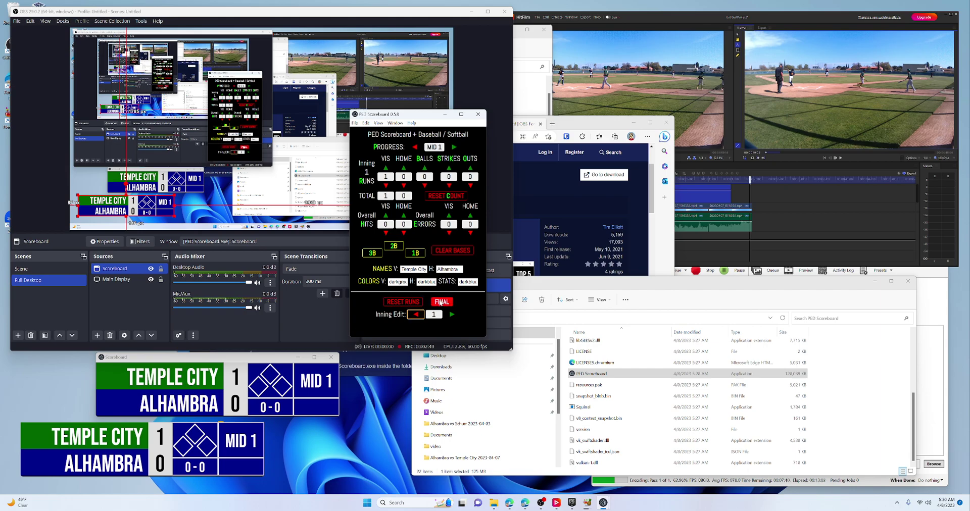
{"action": "left_click", "coordinate": [415, 304]}
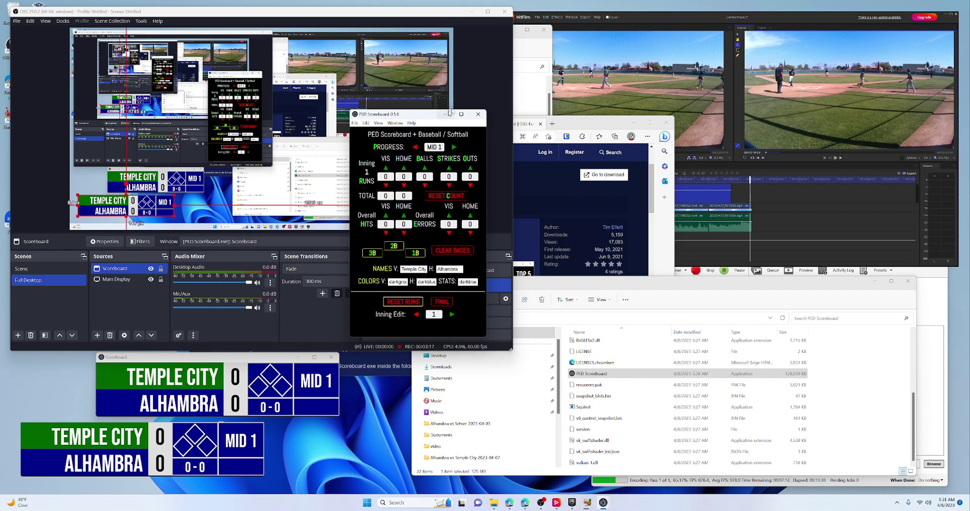
{"action": "left_click", "coordinate": [415, 148]}
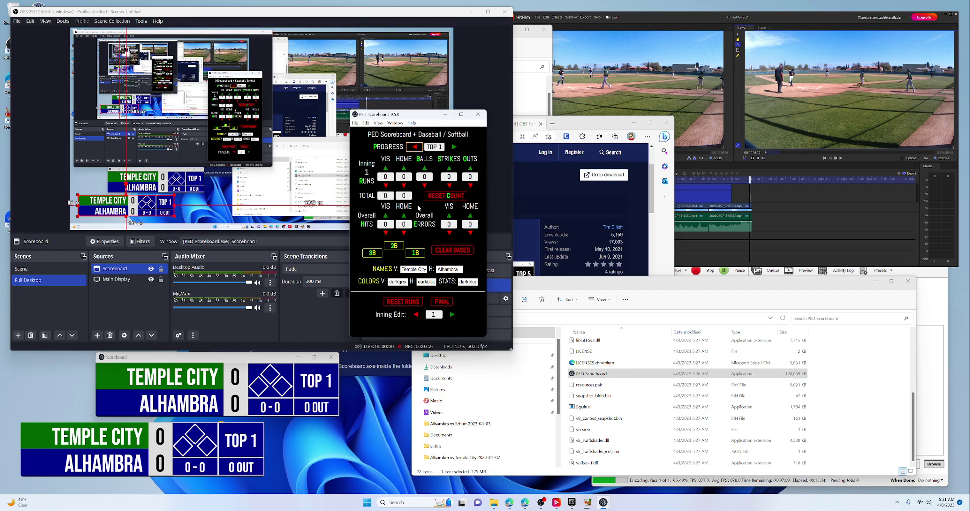
- Log a ball and a strike, credit Temple City with a hit, put a runner on first, add a ball
{"action": "key", "text": "b"}
{"action": "key", "text": "s"}
{"action": "key", "text": "s"}
{"action": "key", "text": "s"}
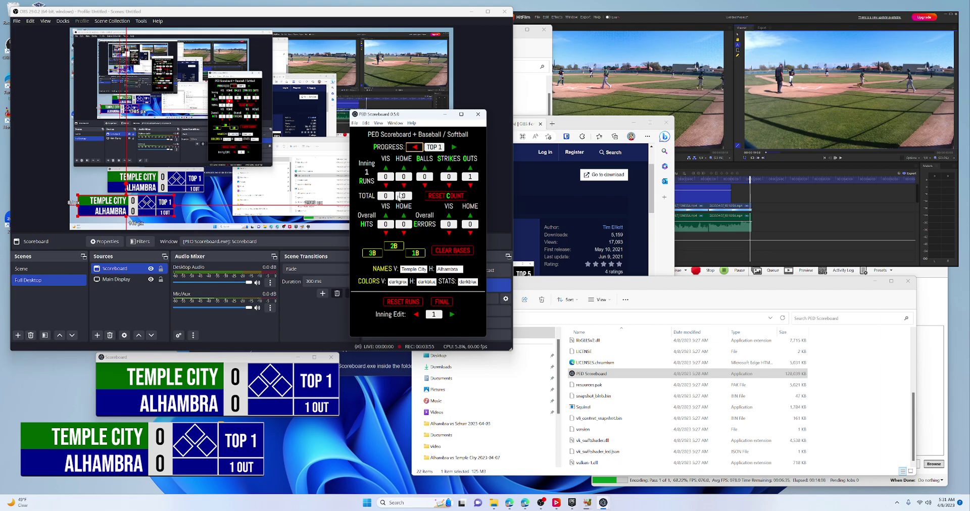
{"action": "left_click", "coordinate": [383, 230]}
{"action": "key", "text": "1"}
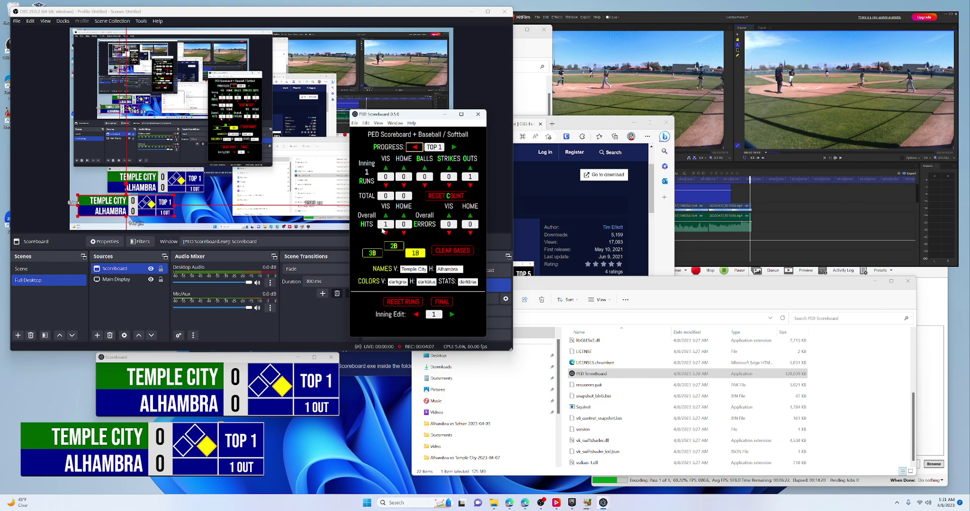
{"action": "key", "text": "b"}
{"action": "key", "text": "b"}
{"action": "key", "text": "b"}
{"action": "key", "text": "b"}
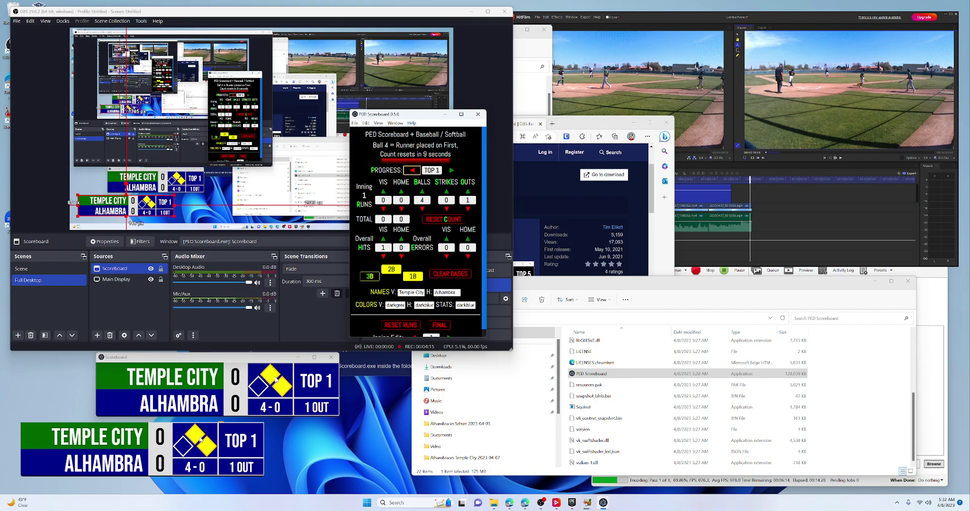
- Clear the runner from second, mark the game Final, and lower the inning from 6 to 5
{"action": "left_click", "coordinate": [394, 273]}
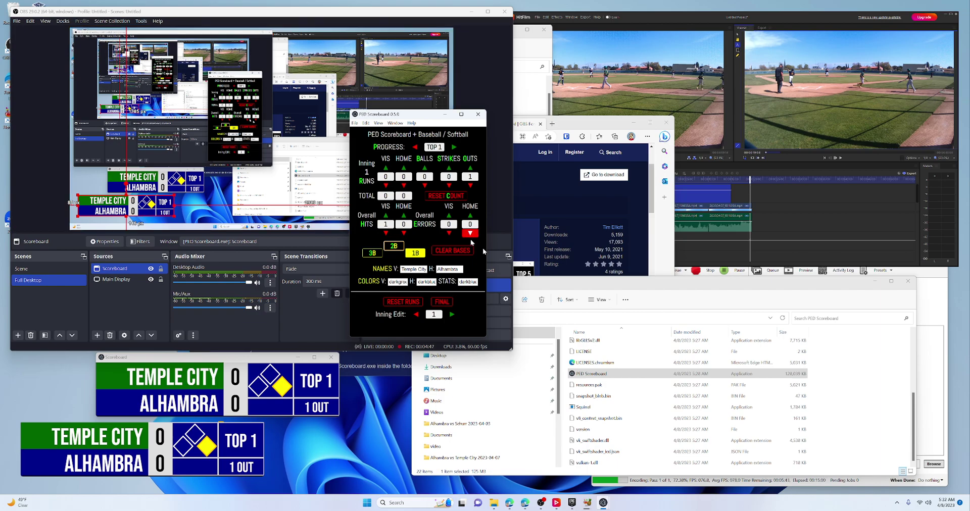
{"action": "left_click", "coordinate": [446, 301]}
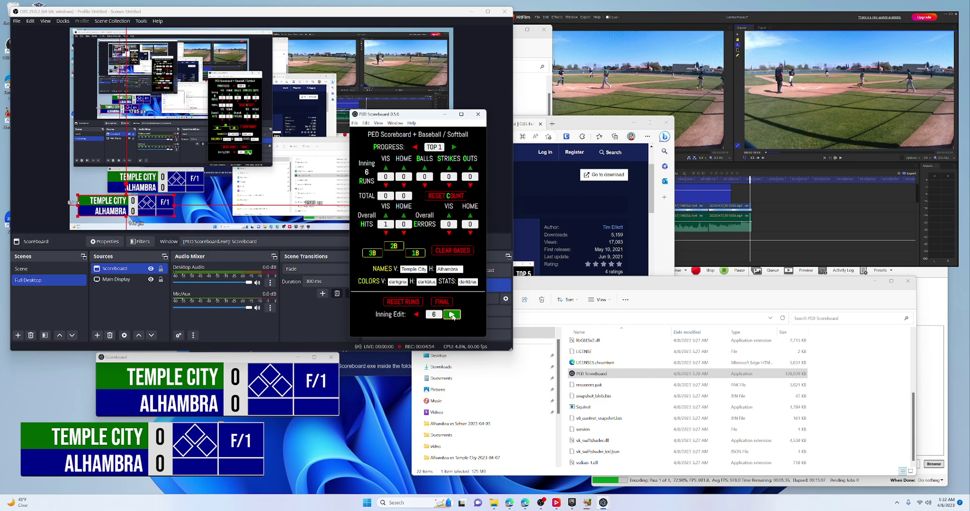
{"action": "left_click", "coordinate": [417, 315]}
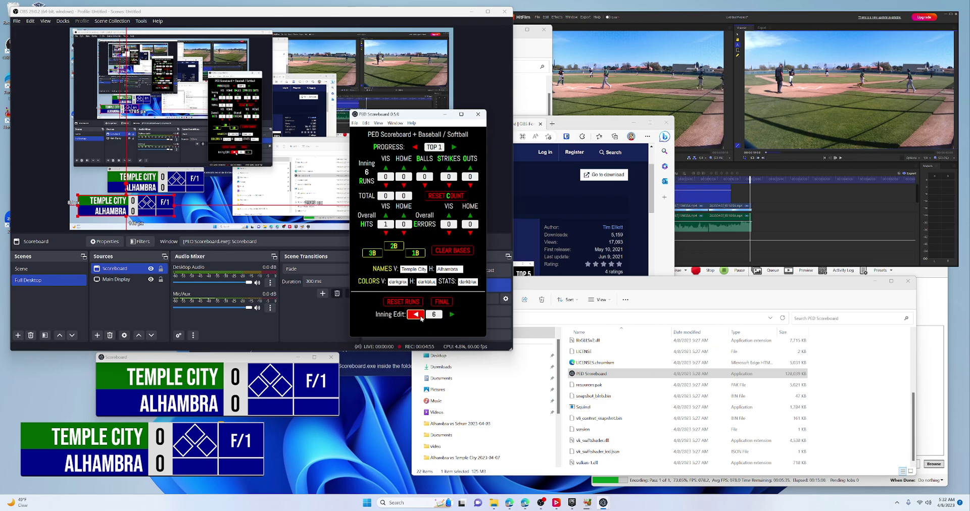
{"action": "left_click", "coordinate": [366, 315]}
{"action": "left_click", "coordinate": [412, 269]}
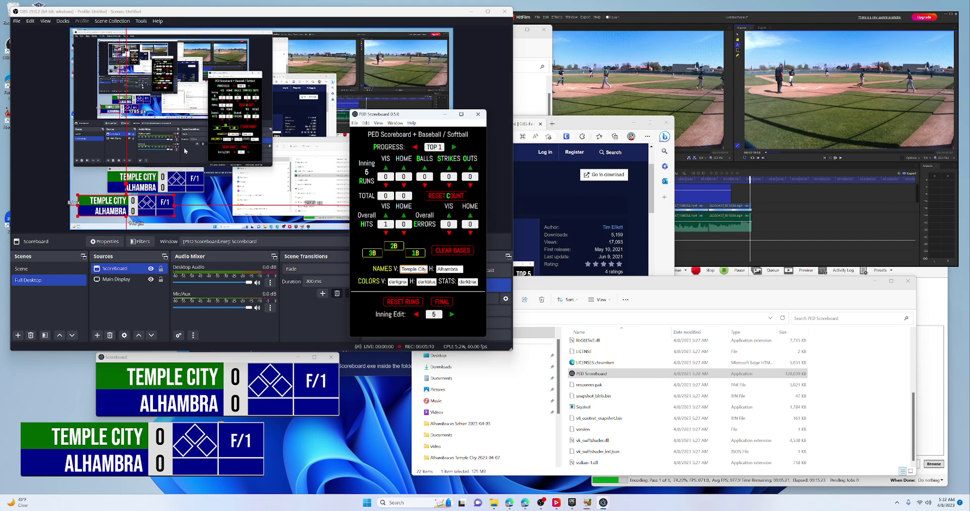
- Add a Media Source named 'Game Video' playing Alhambra vs Temple City 2023-04-07.mp4
{"action": "left_click", "coordinate": [128, 304]}
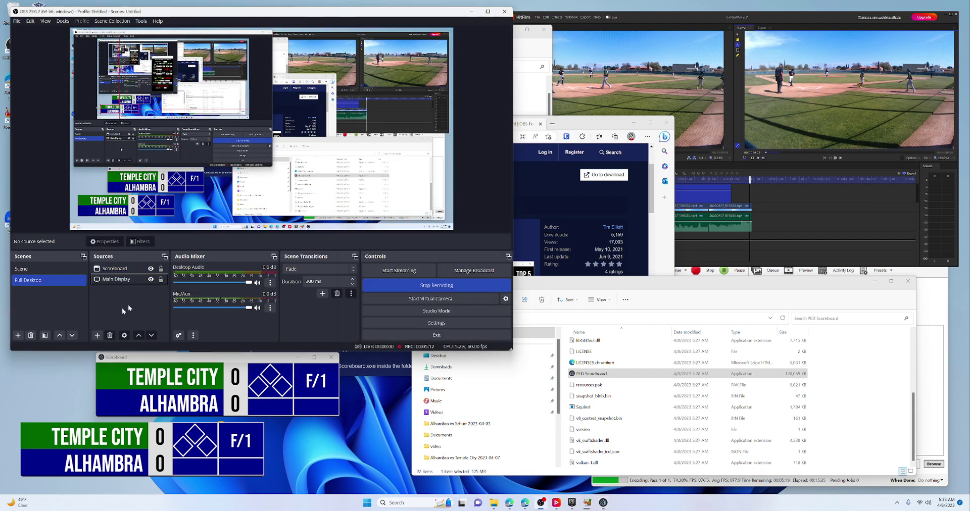
{"action": "left_click", "coordinate": [97, 336]}
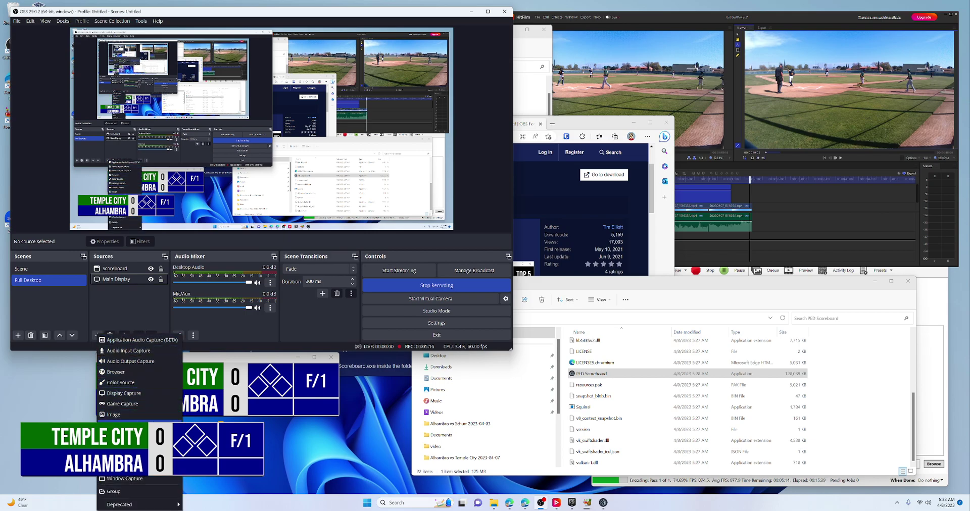
{"action": "left_click", "coordinate": [121, 436]}
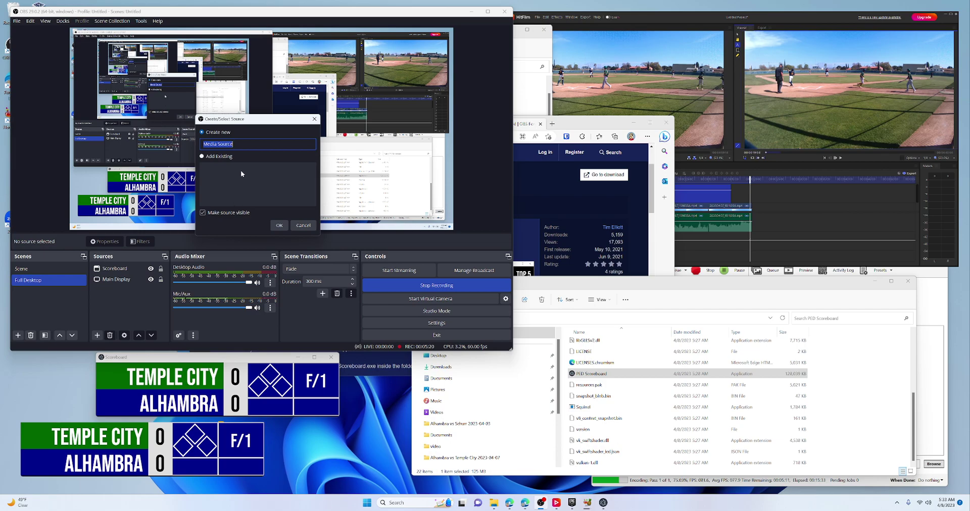
{"action": "type", "text": "Game Video"}
{"action": "left_click", "coordinate": [278, 225]}
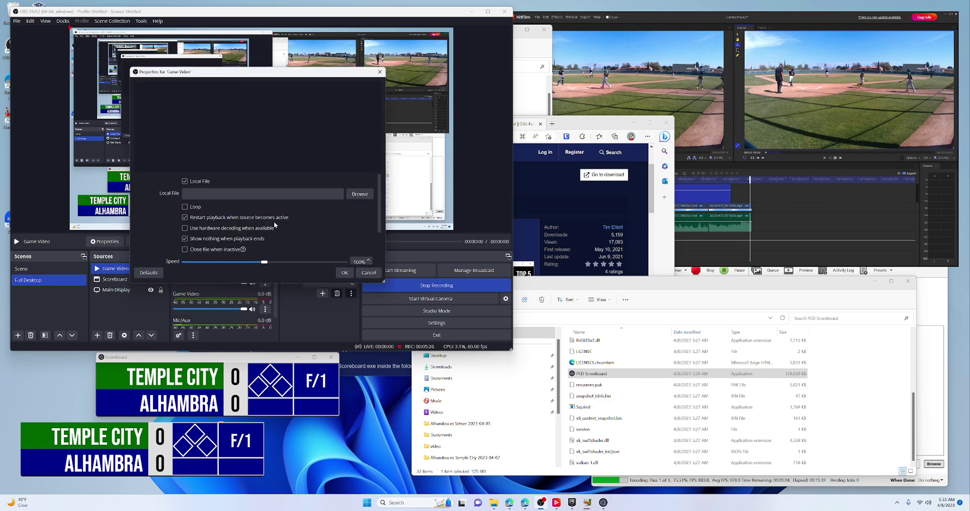
{"action": "left_click", "coordinate": [359, 194]}
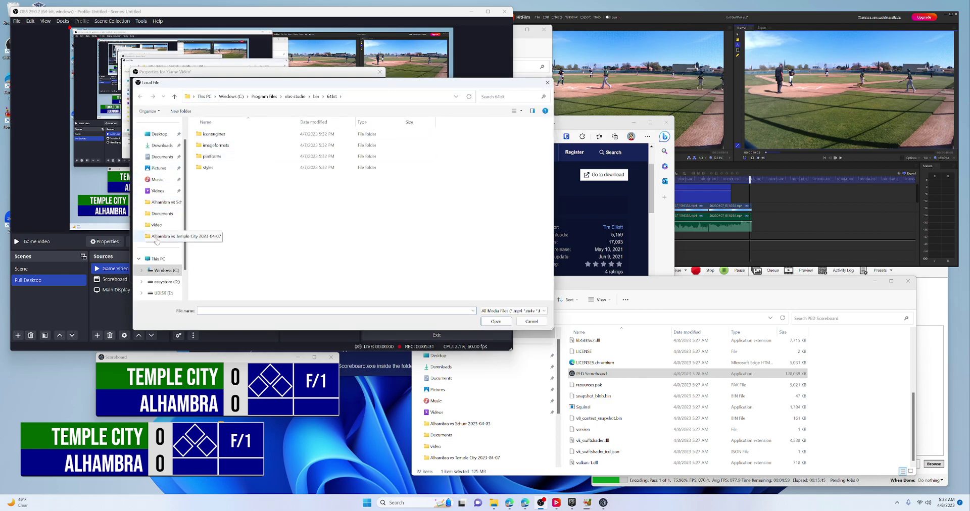
{"action": "left_click", "coordinate": [157, 238]}
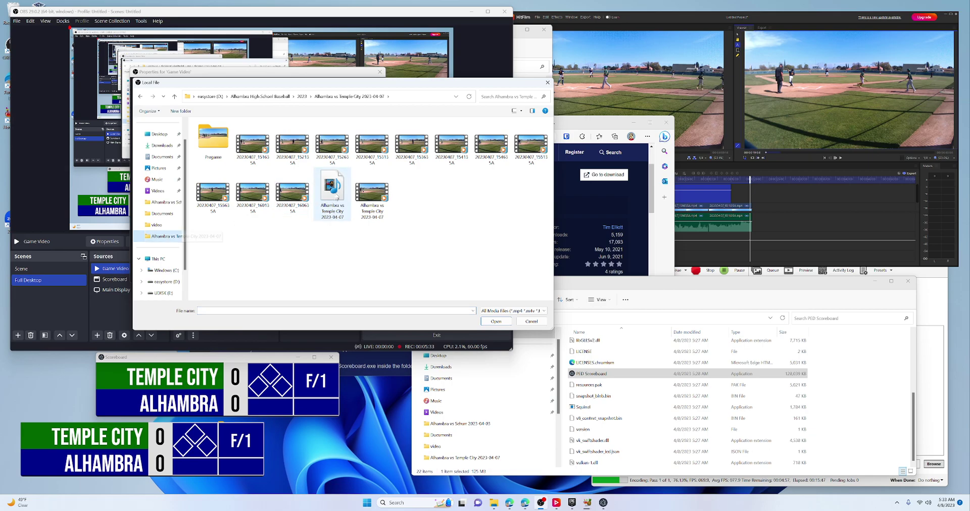
{"action": "left_click", "coordinate": [372, 195]}
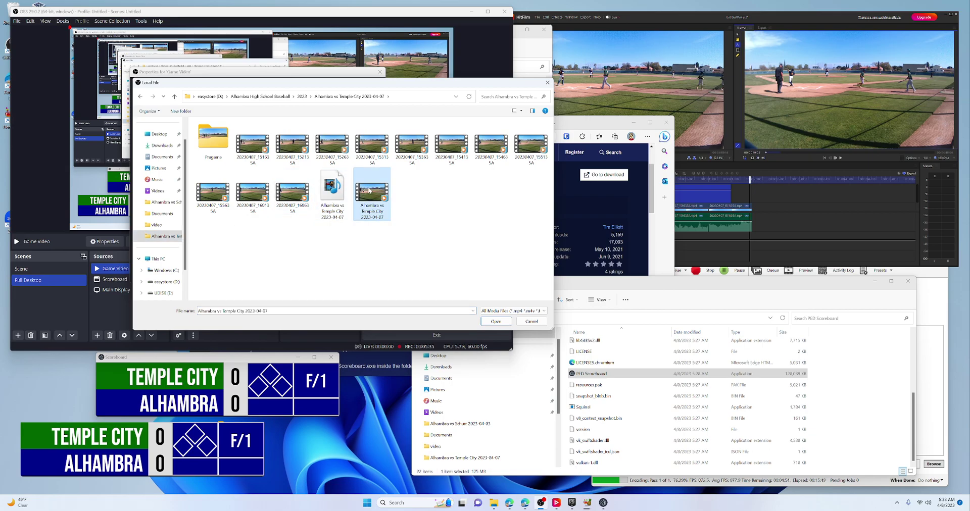
{"action": "left_click", "coordinate": [497, 321]}
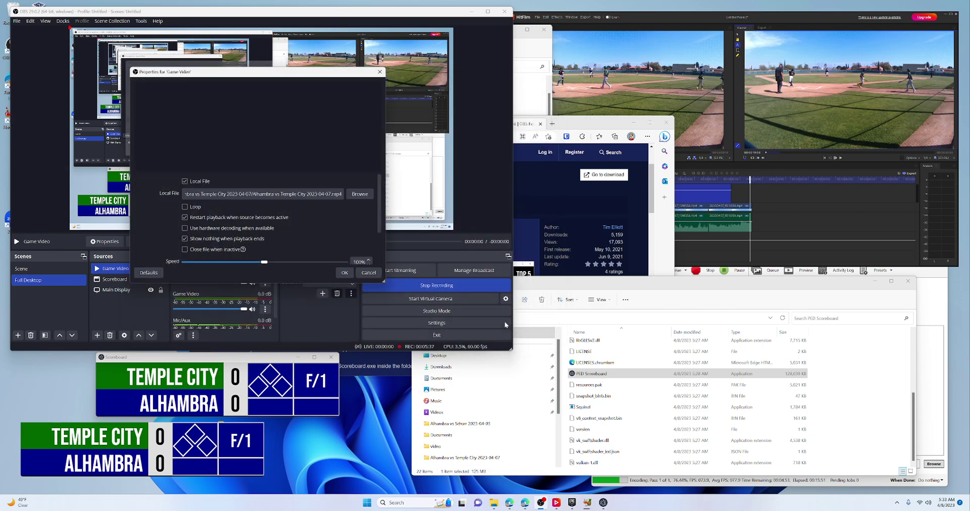
{"action": "left_click", "coordinate": [341, 273]}
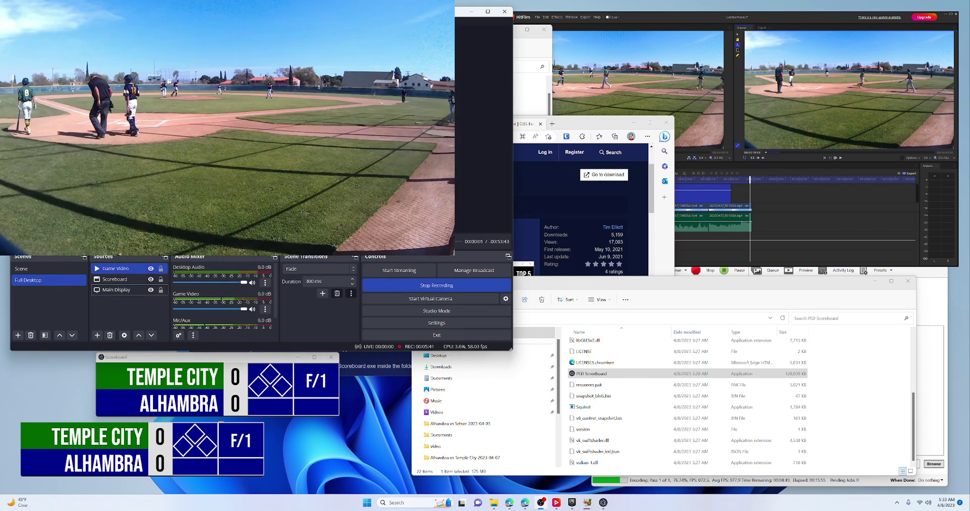
- Shrink the Scoreboard source slightly in the preview
{"action": "left_click_drag", "start_coordinate": [161, 79], "coordinate": [231, 112]}
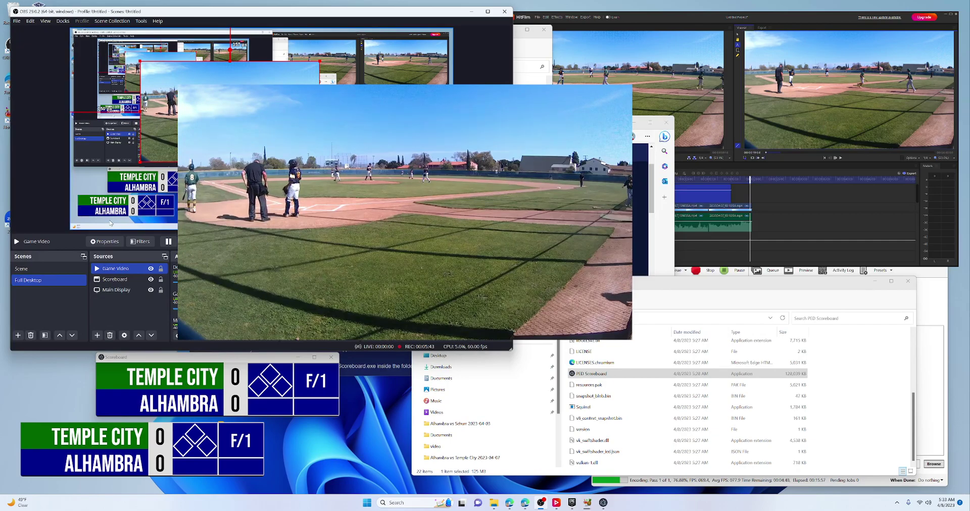
{"action": "left_click", "coordinate": [121, 211]}
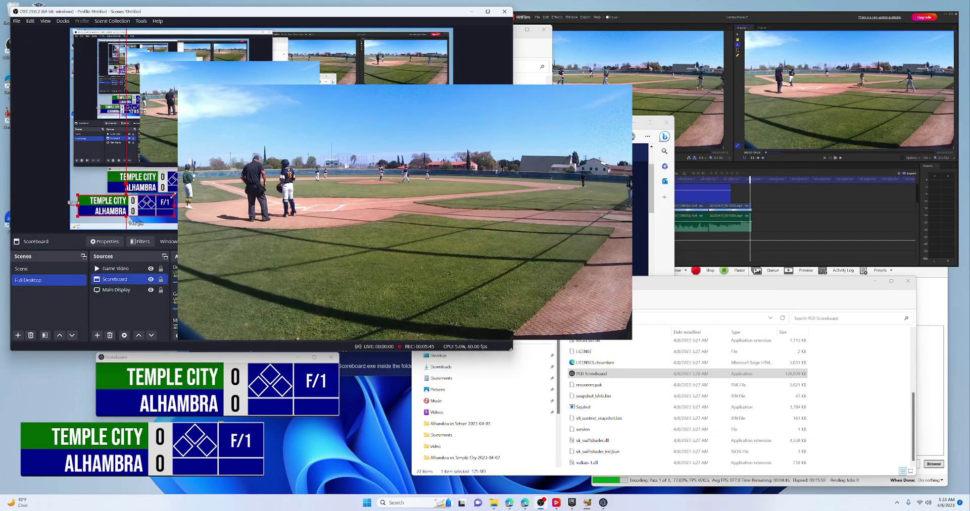
{"action": "left_click_drag", "start_coordinate": [176, 196], "coordinate": [166, 153]}
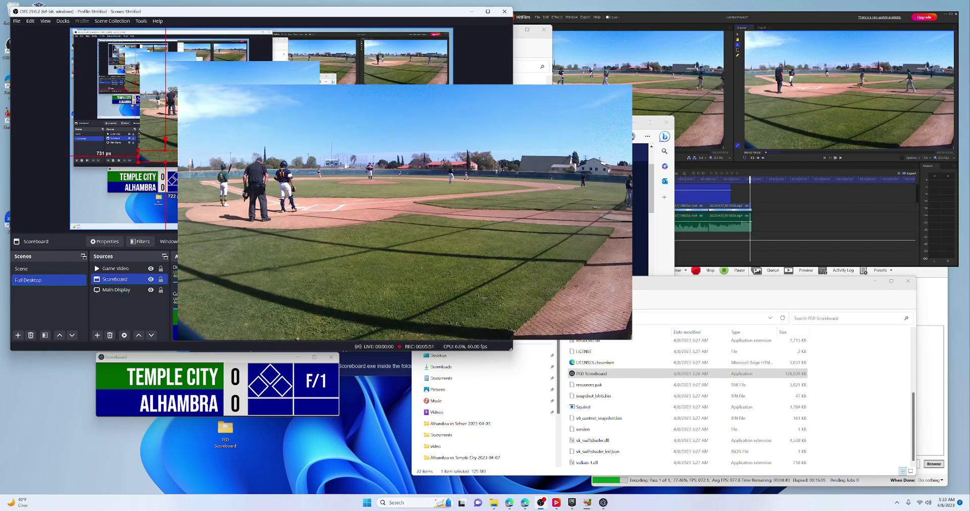
- Reorder the Sources list so Scoreboard sits on the top layer above Main Display and the video
{"action": "left_click", "coordinate": [130, 291]}
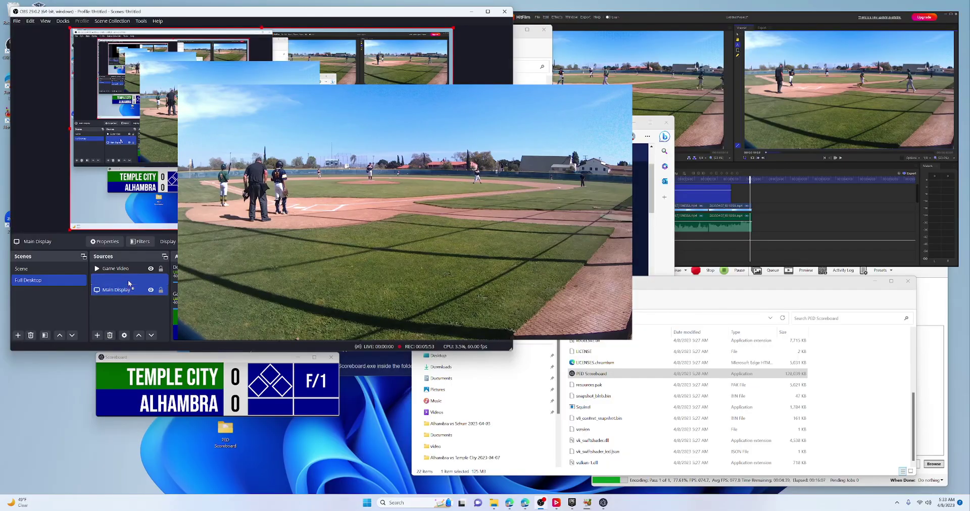
{"action": "left_click_drag", "start_coordinate": [130, 291], "coordinate": [129, 279]}
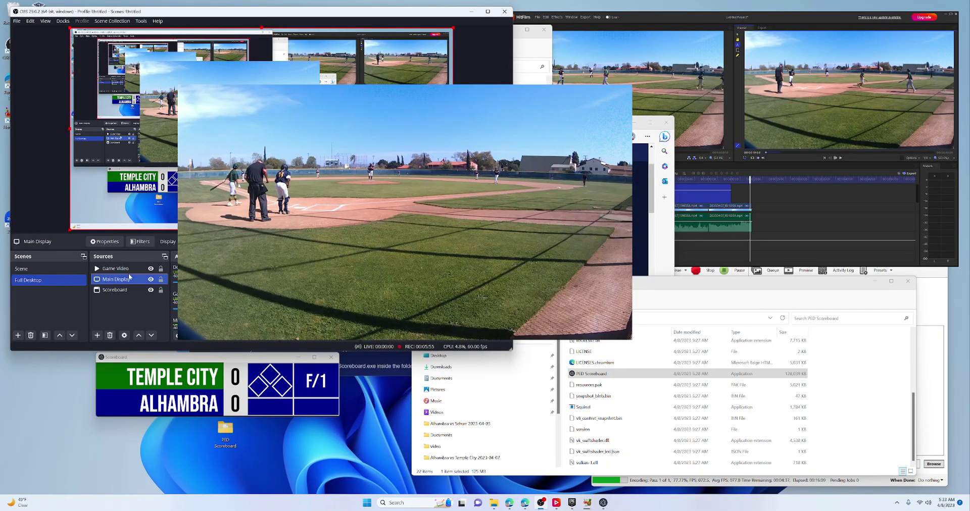
{"action": "left_click", "coordinate": [120, 292]}
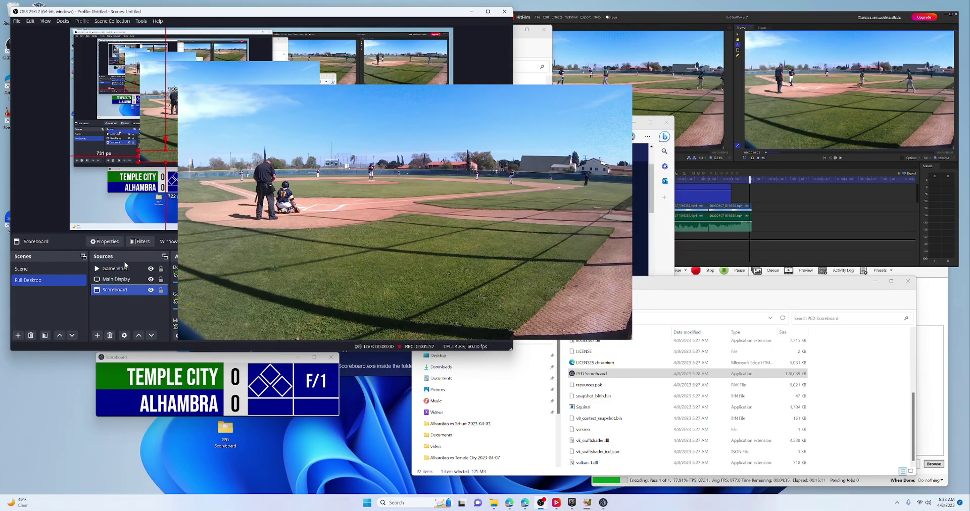
{"action": "left_click_drag", "start_coordinate": [116, 290], "coordinate": [117, 278]}
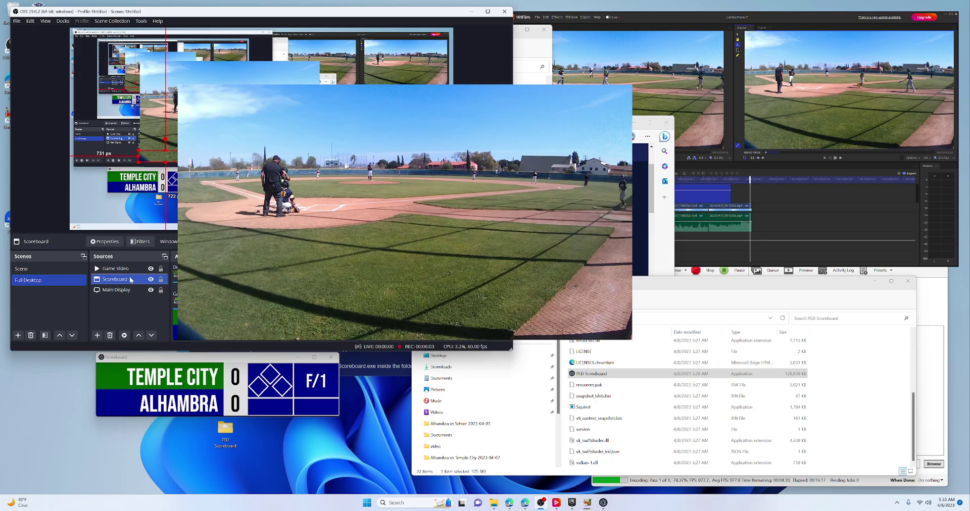
{"action": "left_click_drag", "start_coordinate": [131, 280], "coordinate": [127, 268]}
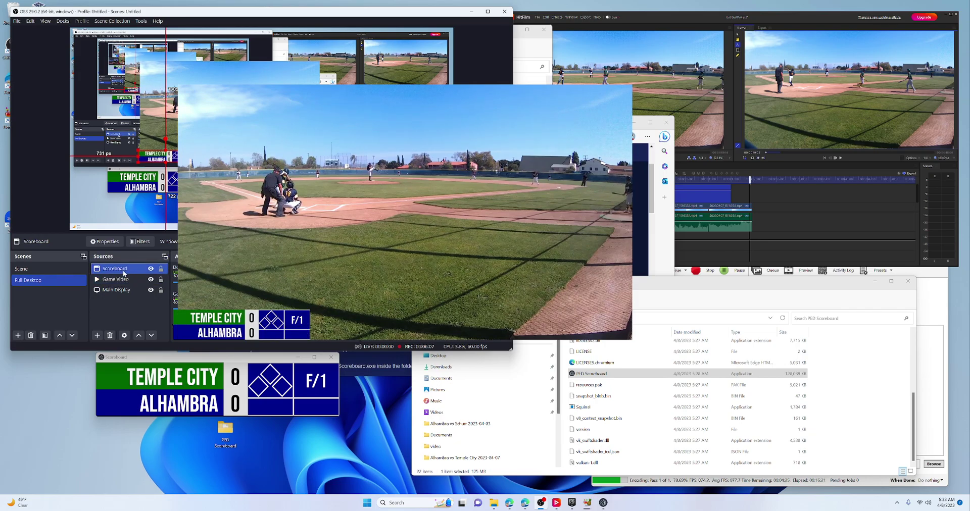